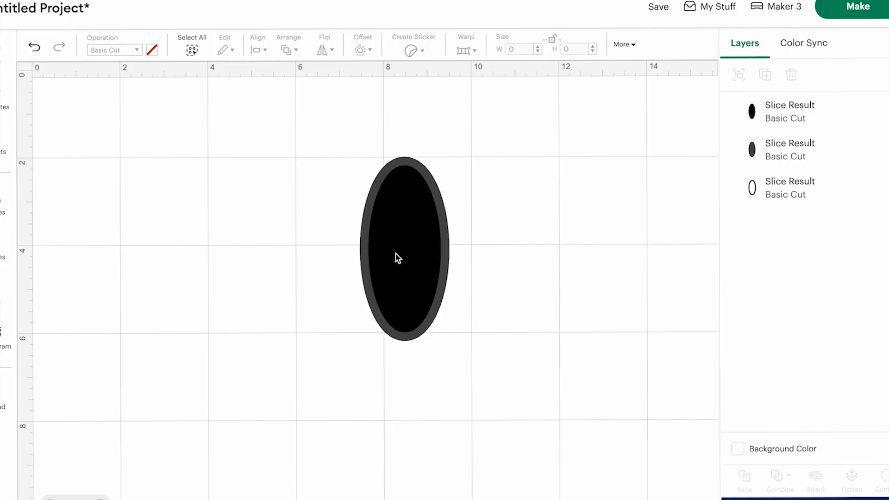
Step: Move the black and dark grey solid ovals away so the oval ring stands alone
{"action": "left_click_drag", "start_coordinate": [389, 249], "coordinate": [621, 288]}
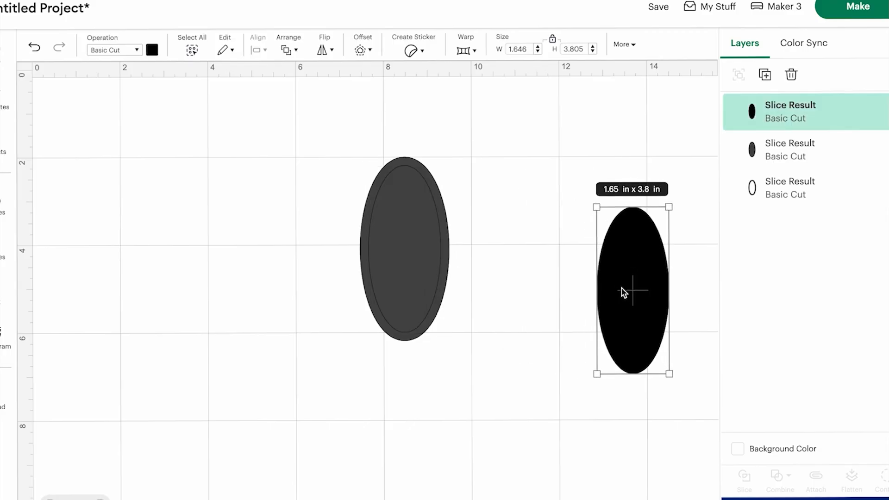
{"action": "left_click_drag", "start_coordinate": [404, 237], "coordinate": [681, 457]}
{"action": "left_click_drag", "start_coordinate": [388, 214], "coordinate": [370, 215]}
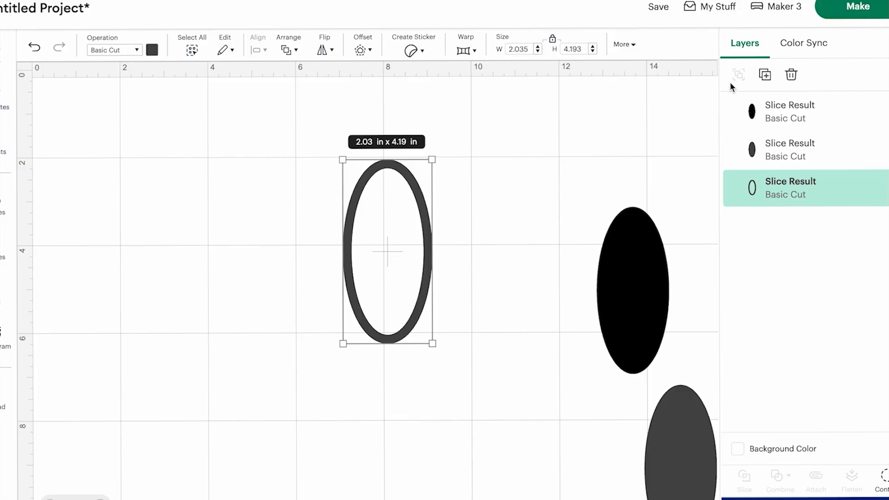
Step: Duplicate the oval ring and resize the copy to about 2.21 × 3.89 in with unlocked proportions
{"action": "left_click", "coordinate": [765, 74]}
{"action": "left_click_drag", "start_coordinate": [400, 267], "coordinate": [492, 273]}
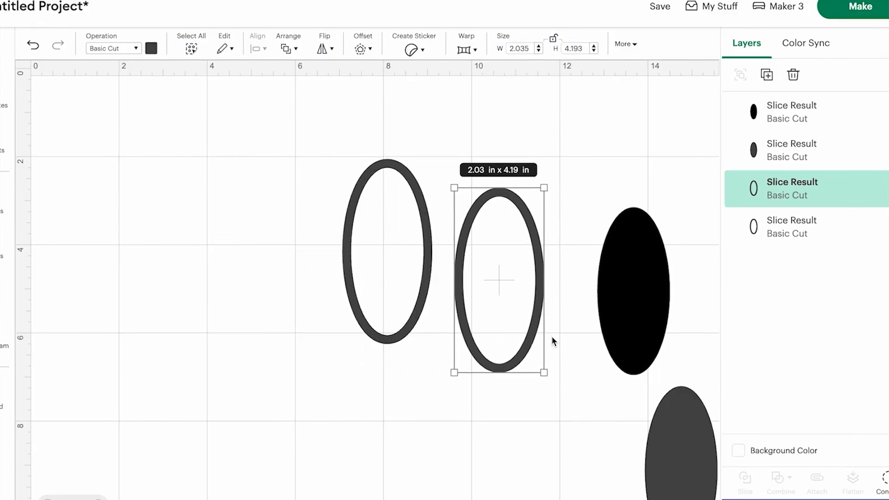
{"action": "mouse_move", "coordinate": [546, 375]}
{"action": "left_mouse_down"}
{"action": "mouse_move", "coordinate": [552, 347]}
{"action": "mouse_move", "coordinate": [552, 359]}
{"action": "left_mouse_up"}
{"action": "left_click_drag", "start_coordinate": [490, 262], "coordinate": [435, 225]}
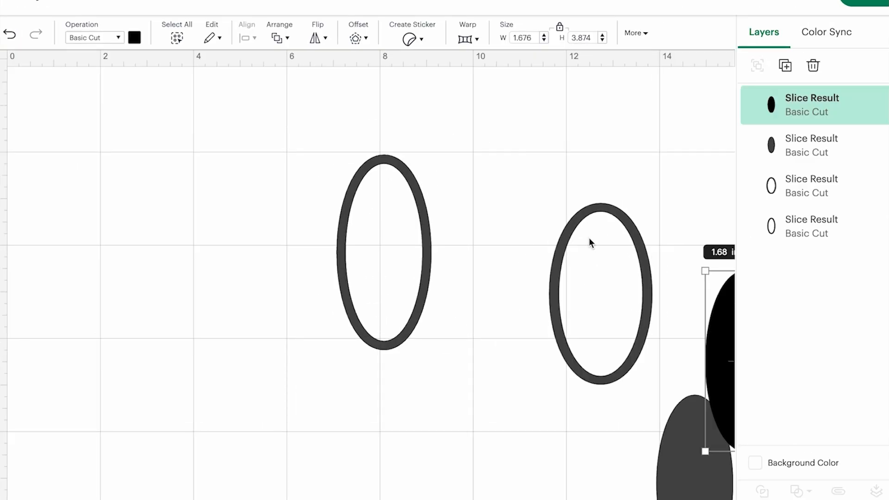
Step: Duplicate the wider ring and hide all contours of the copy to make a solid oval
{"action": "left_click", "coordinate": [580, 246]}
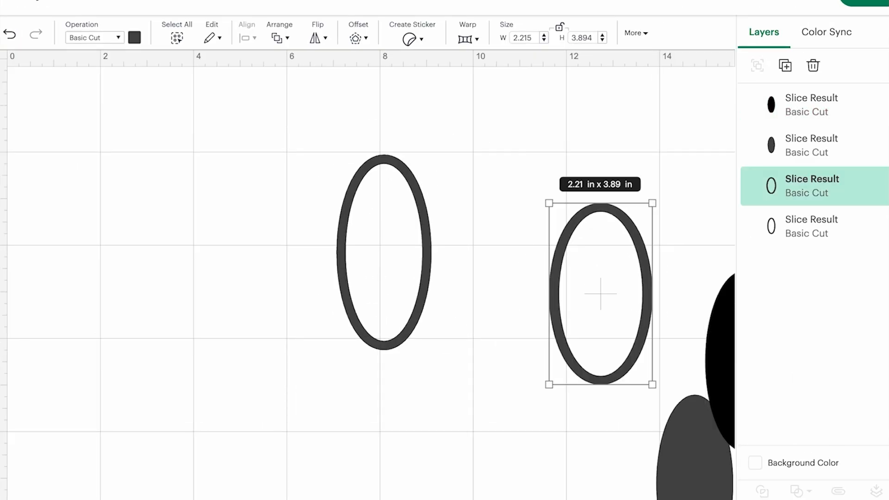
{"action": "left_click", "coordinate": [785, 65]}
{"action": "left_click", "coordinate": [873, 493]}
{"action": "left_click", "coordinate": [675, 401]}
{"action": "left_click", "coordinate": [732, 10]}
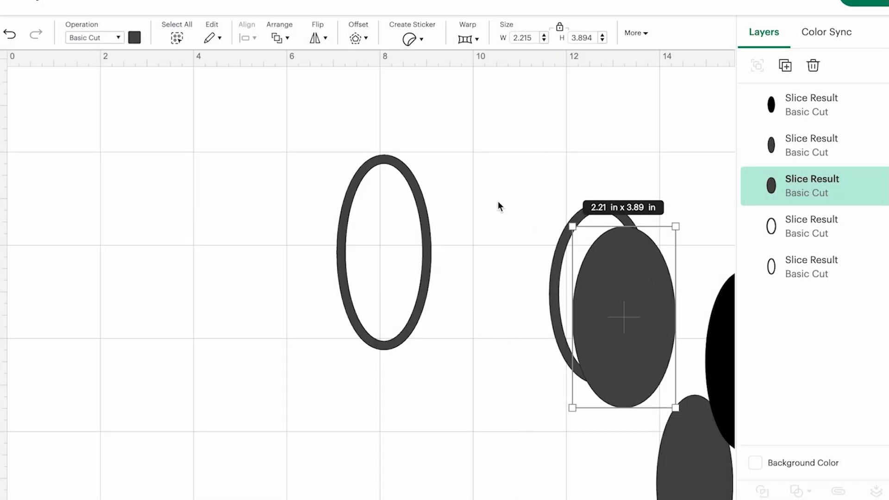
{"action": "left_click", "coordinate": [476, 216]}
Step: Overlap the solid oval on the right half of the wider ring, clear the spare oval away, and slice the two shapes
{"action": "scroll", "coordinate": [475, 216], "scroll_direction": "right", "scroll_amount": 5}
{"action": "left_click", "coordinate": [650, 354]}
{"action": "left_click_drag", "start_coordinate": [491, 280], "coordinate": [510, 266]}
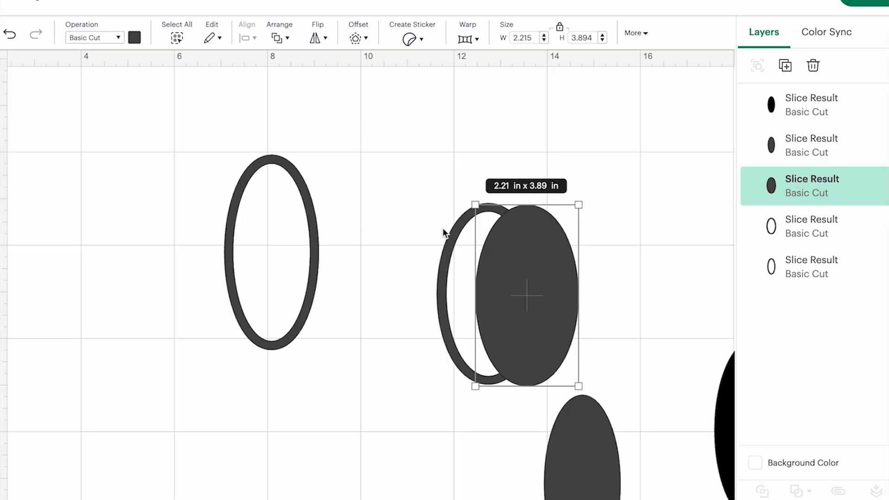
{"action": "left_click_drag", "start_coordinate": [527, 248], "coordinate": [524, 240]}
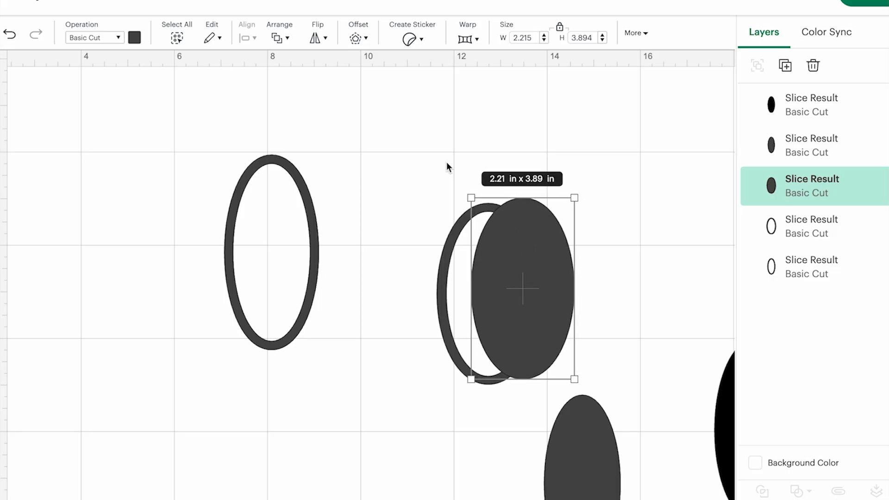
{"action": "left_click", "coordinate": [456, 166]}
{"action": "left_click_drag", "start_coordinate": [585, 481], "coordinate": [719, 499]}
{"action": "left_click_drag", "start_coordinate": [436, 168], "coordinate": [647, 463]}
{"action": "left_click", "coordinate": [762, 490]}
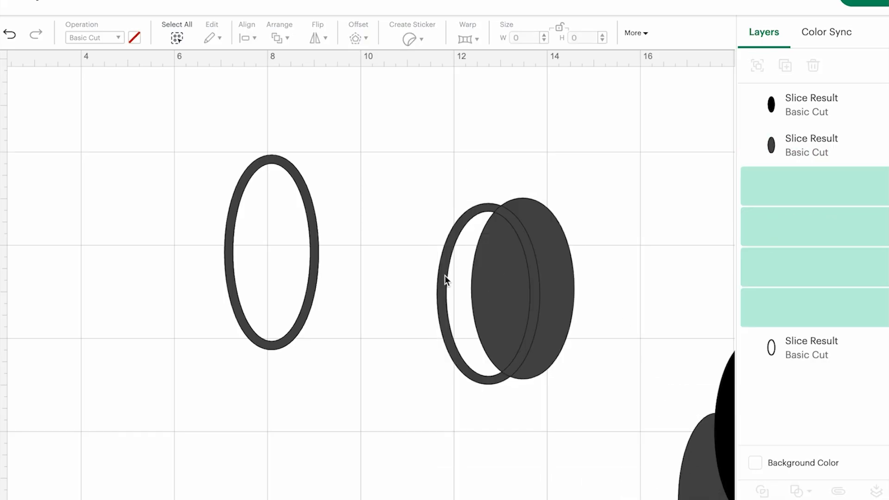
Step: Move the left arc cut from the wider ring beside the original ring and stretch it to about 2.19 × 4.19 in
{"action": "left_click_drag", "start_coordinate": [441, 310], "coordinate": [194, 281]}
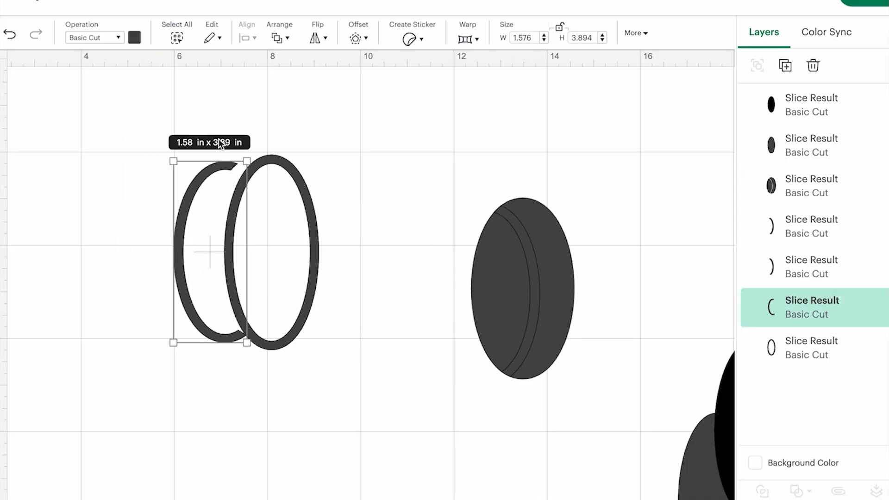
{"action": "left_click_drag", "start_coordinate": [243, 165], "coordinate": [274, 156]}
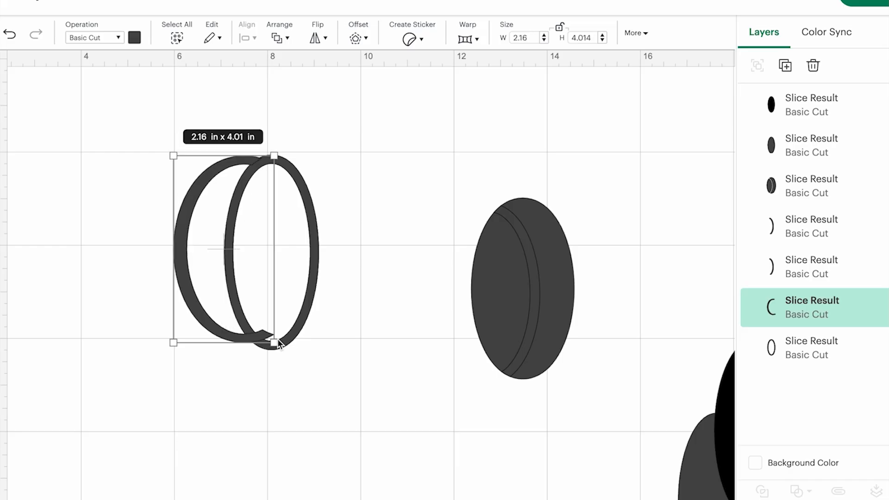
{"action": "mouse_move", "coordinate": [273, 347]}
{"action": "left_mouse_down"}
{"action": "mouse_move", "coordinate": [266, 347]}
{"action": "mouse_move", "coordinate": [275, 351]}
{"action": "left_mouse_up"}
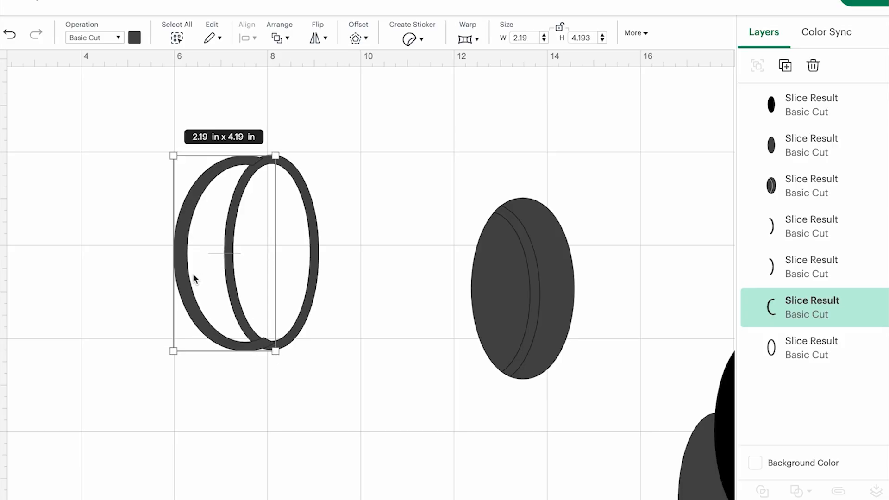
Step: Move the left arc below the ring, overlap the sliced solid oval on its lower tip, and slice the tip off
{"action": "left_click_drag", "start_coordinate": [181, 274], "coordinate": [297, 498]}
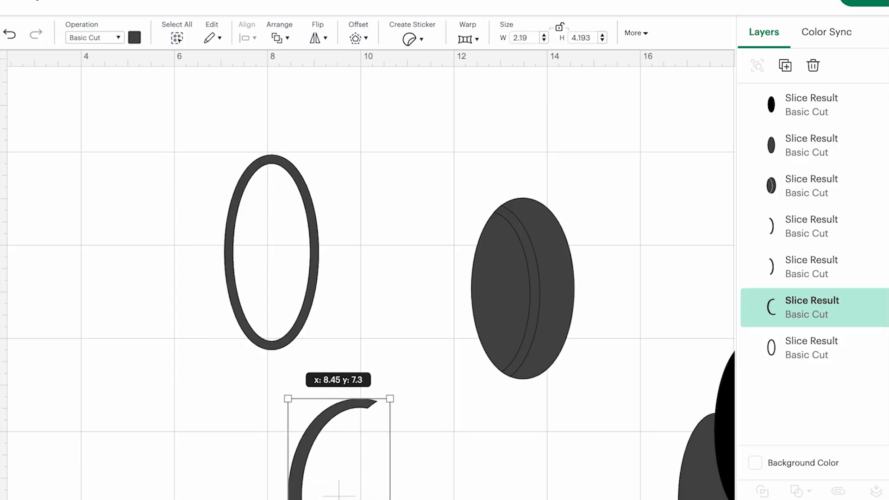
{"action": "scroll", "coordinate": [338, 417], "scroll_direction": "down", "scroll_amount": 2}
{"action": "left_click_drag", "start_coordinate": [480, 240], "coordinate": [376, 498]}
{"action": "left_click", "coordinate": [212, 416]}
{"action": "left_click_drag", "start_coordinate": [212, 343], "coordinate": [485, 499]}
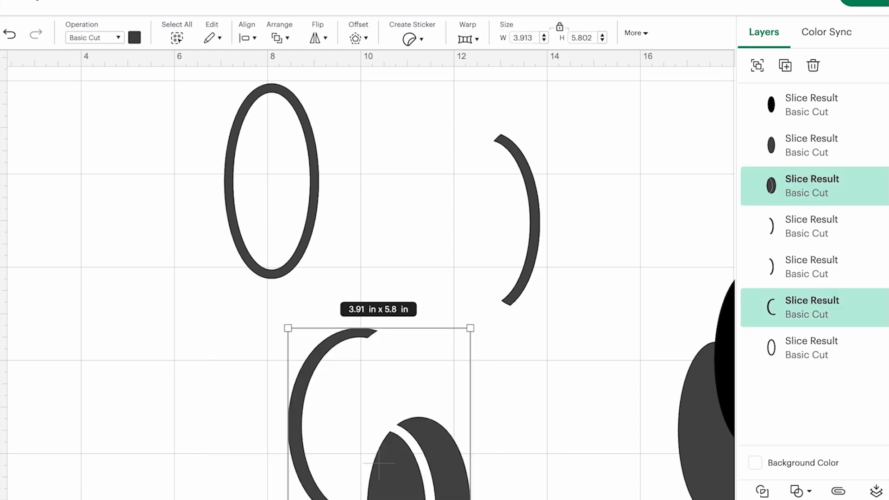
{"action": "left_click", "coordinate": [762, 490]}
Step: Place the trimmed arc against the ring's left side and resize it to about 2.11 × 4.16 in
{"action": "left_click_drag", "start_coordinate": [306, 416], "coordinate": [192, 175]}
{"action": "scroll", "coordinate": [192, 175], "scroll_direction": "up", "scroll_amount": 2}
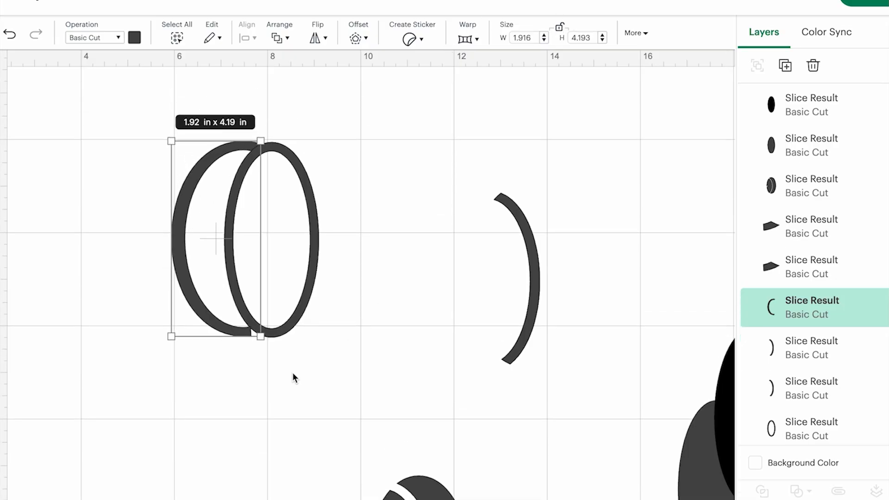
{"action": "left_click_drag", "start_coordinate": [262, 337], "coordinate": [272, 336]}
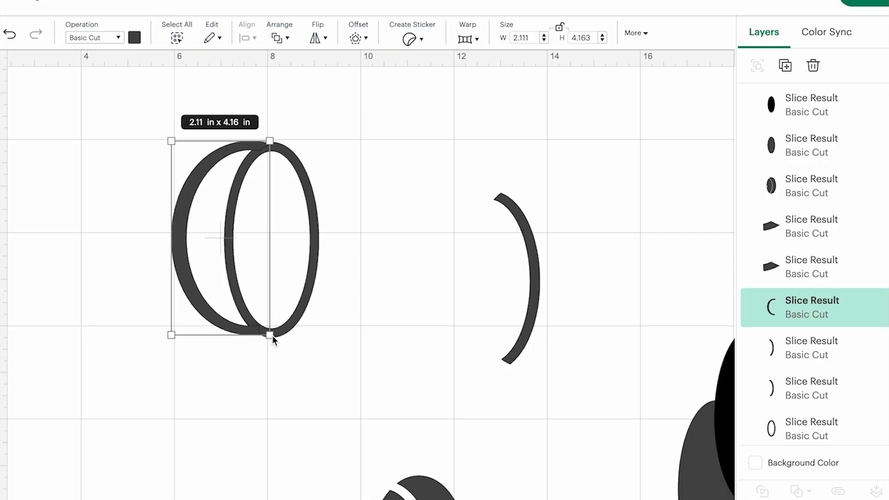
Step: Duplicate the left arc, flip the copy horizontally, and place it against the ring's right side
{"action": "left_click", "coordinate": [785, 65]}
{"action": "left_click", "coordinate": [310, 39]}
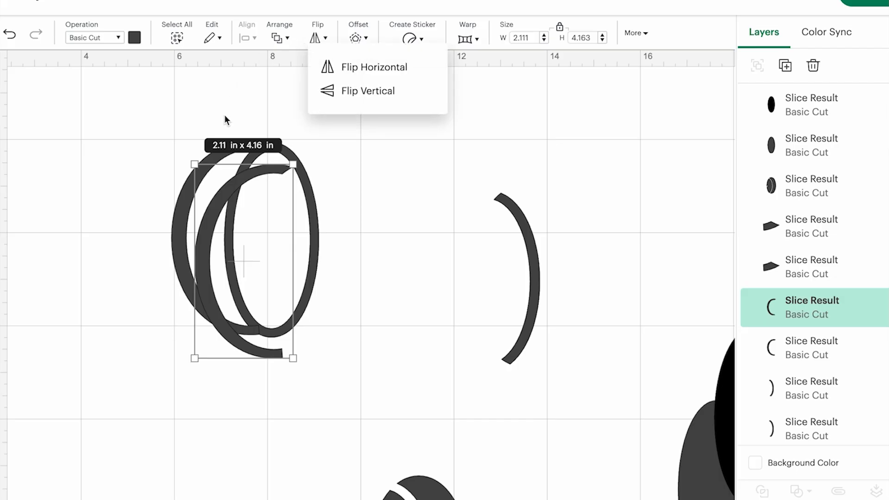
{"action": "left_click", "coordinate": [324, 66]}
{"action": "left_click_drag", "start_coordinate": [266, 261], "coordinate": [343, 237]}
{"action": "left_click", "coordinate": [501, 320]}
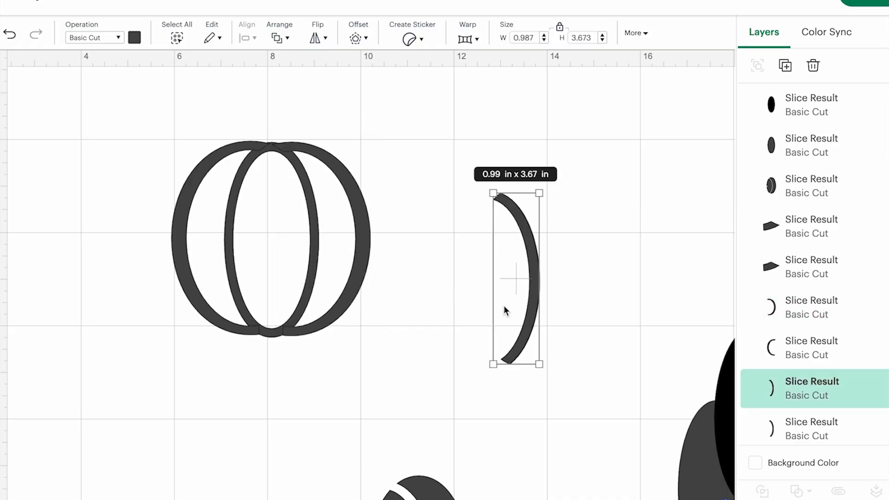
{"action": "left_click", "coordinate": [345, 372]}
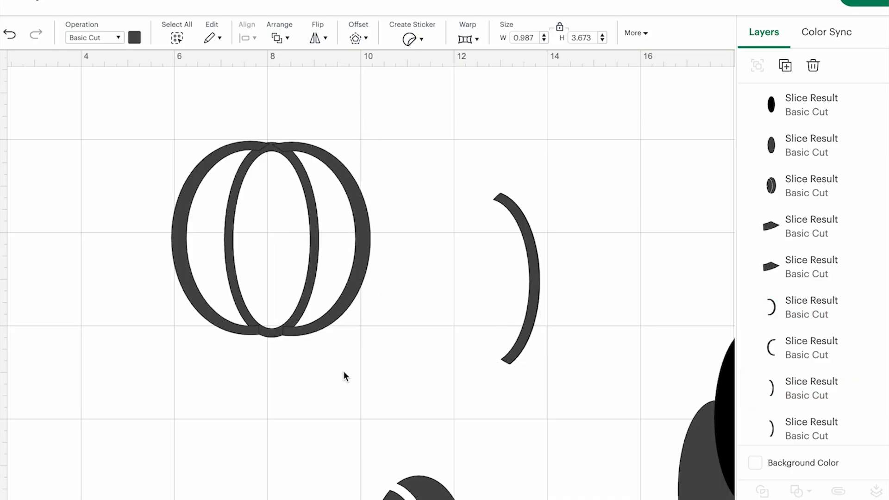
Step: Duplicate the right arc, place the copy as an outer right section, and resize it to about 2.4 × 4.06 in
{"action": "left_click", "coordinate": [354, 193]}
{"action": "left_click", "coordinate": [785, 66]}
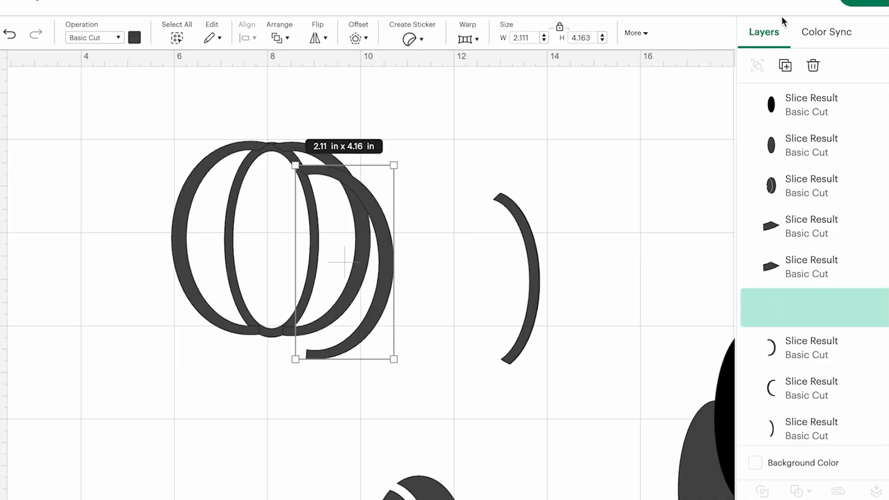
{"action": "left_click_drag", "start_coordinate": [385, 260], "coordinate": [397, 239]}
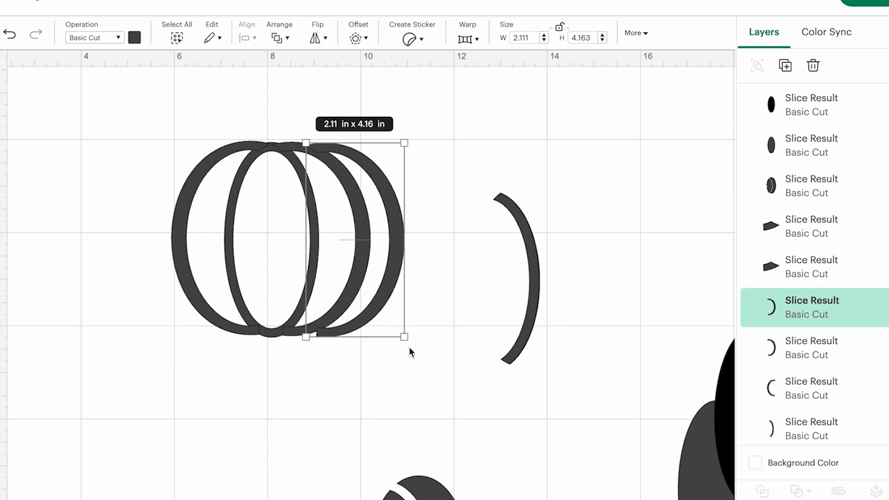
{"action": "left_click_drag", "start_coordinate": [407, 339], "coordinate": [414, 338]}
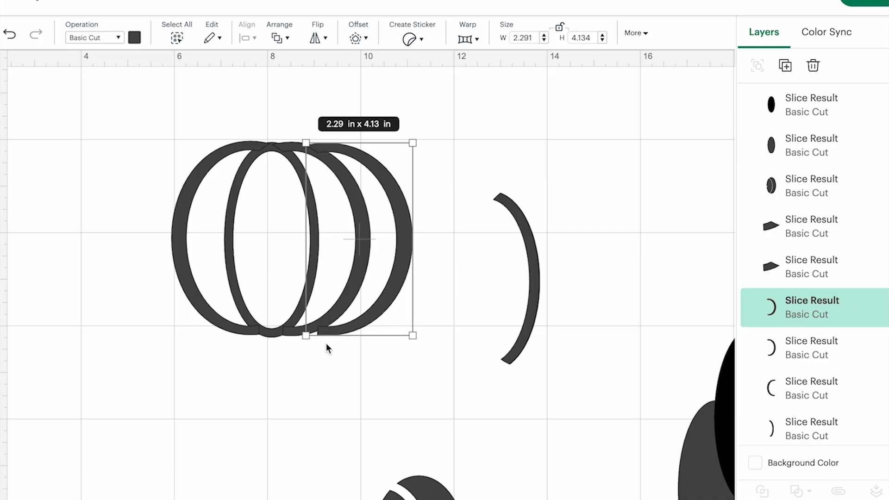
{"action": "left_click_drag", "start_coordinate": [307, 337], "coordinate": [303, 334]}
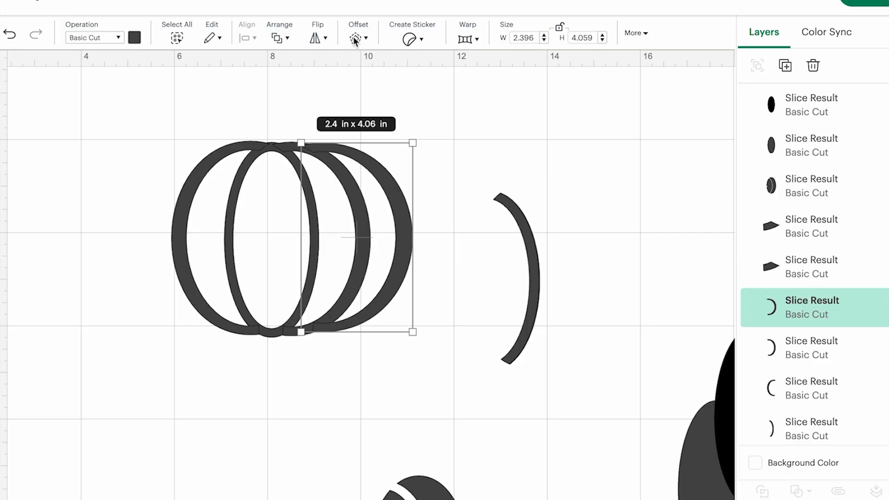
Step: Duplicate the outer right arc, flip the copy horizontally, and place it as the outer left section
{"action": "left_click", "coordinate": [785, 65]}
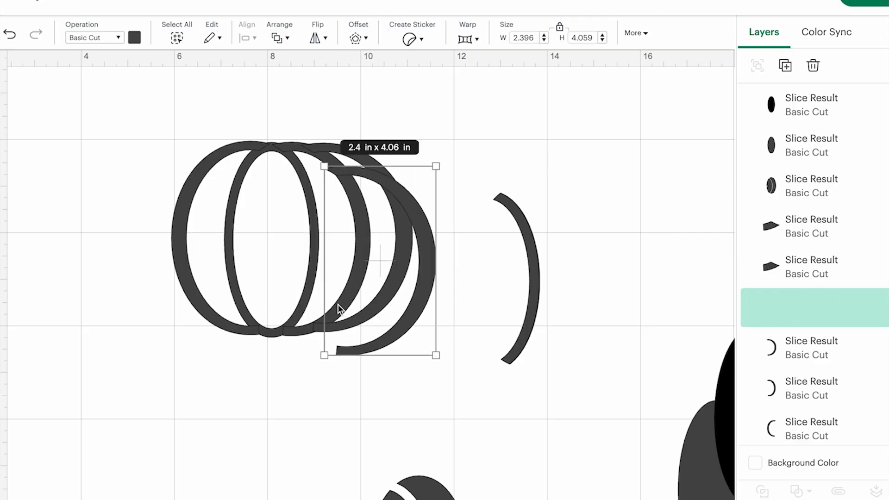
{"action": "left_click_drag", "start_coordinate": [412, 300], "coordinate": [140, 270]}
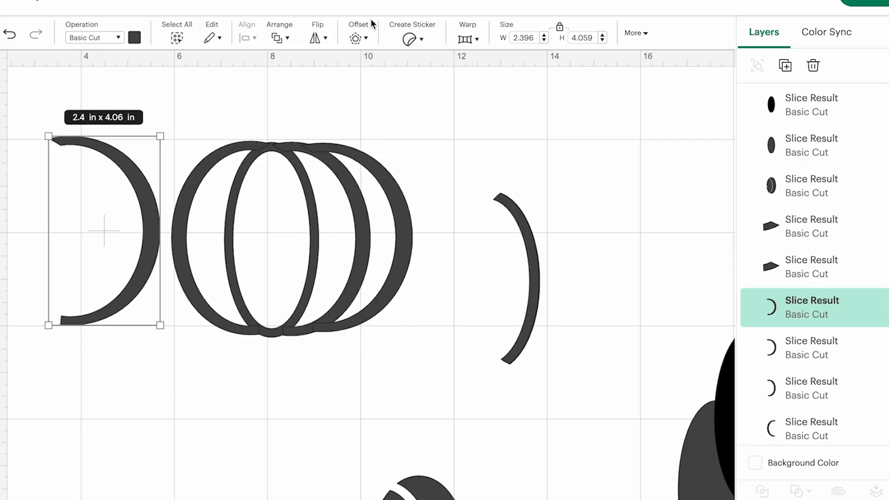
{"action": "left_click", "coordinate": [314, 38]}
{"action": "left_click", "coordinate": [345, 65]}
{"action": "left_click_drag", "start_coordinate": [52, 211], "coordinate": [142, 246]}
Step: Resize the outer left arc so its ends meet the neighbouring arc
{"action": "left_click", "coordinate": [108, 321]}
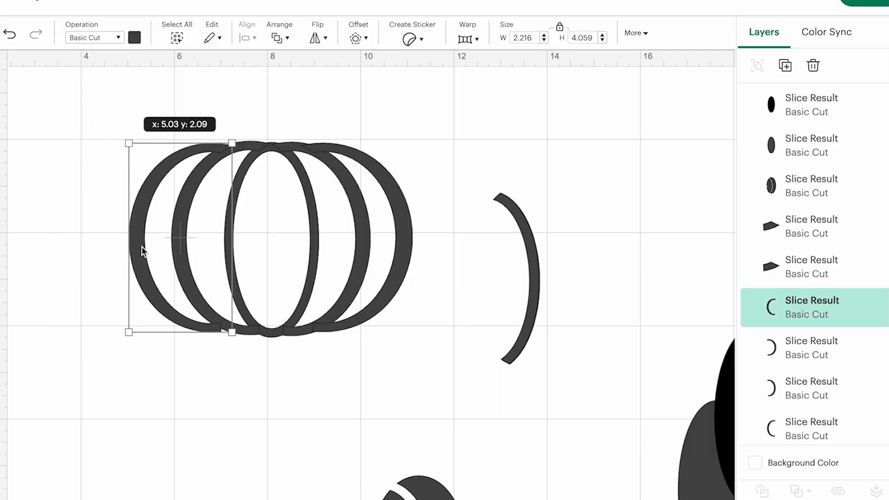
{"action": "left_click_drag", "start_coordinate": [232, 332], "coordinate": [233, 330]}
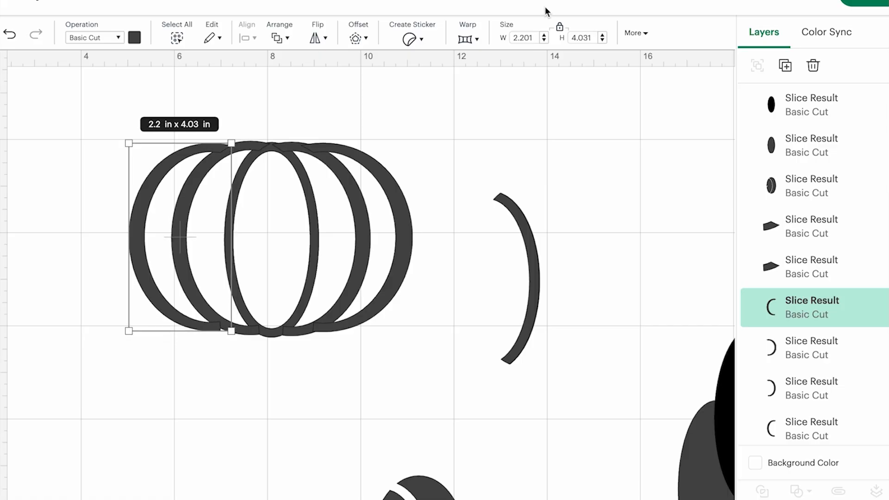
{"action": "left_click_drag", "start_coordinate": [230, 336], "coordinate": [236, 332]}
{"action": "left_click", "coordinate": [239, 463]}
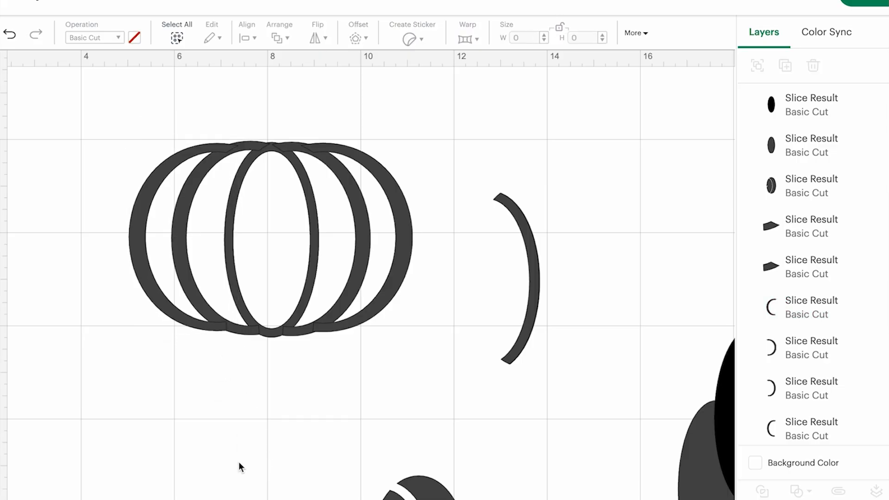
Step: Select the ring and its four side arcs and weld them into one pumpkin outline
{"action": "left_click_drag", "start_coordinate": [81, 88], "coordinate": [427, 354]}
{"action": "left_click", "coordinate": [796, 490]}
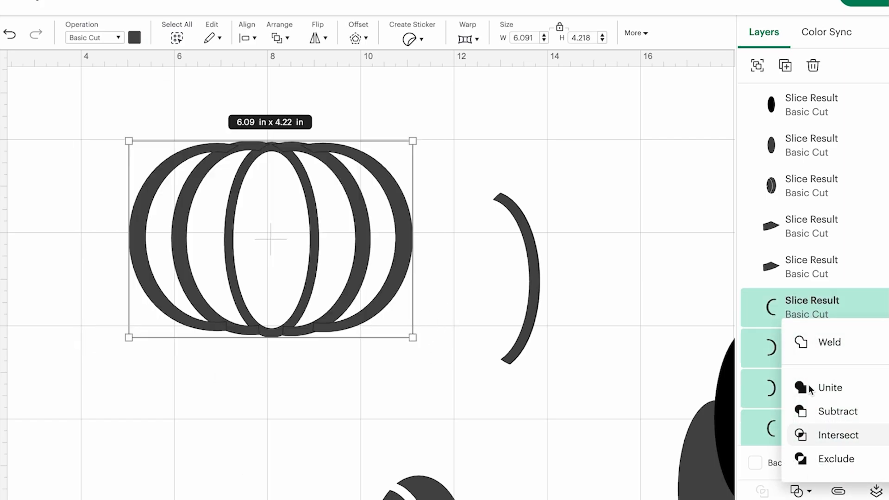
{"action": "left_click", "coordinate": [800, 341]}
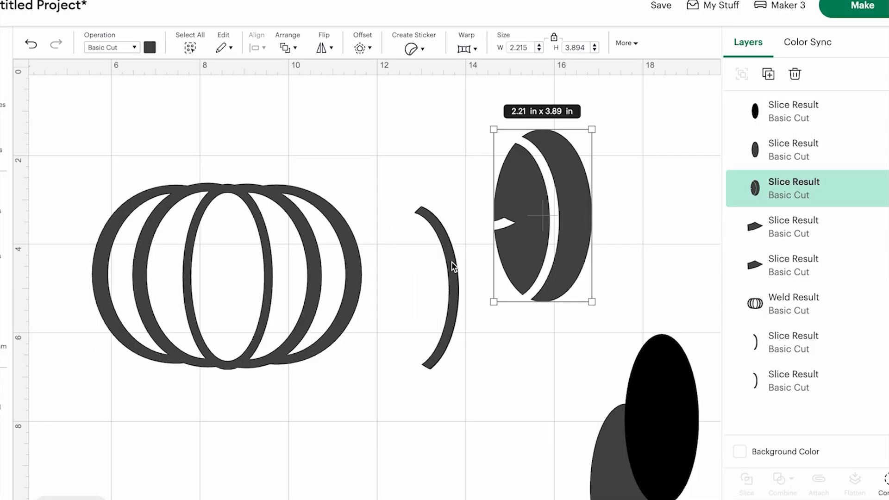
Step: Delete the two leftover thin arcs beside the pumpkin outline
{"action": "left_click_drag", "start_coordinate": [452, 263], "coordinate": [463, 421]}
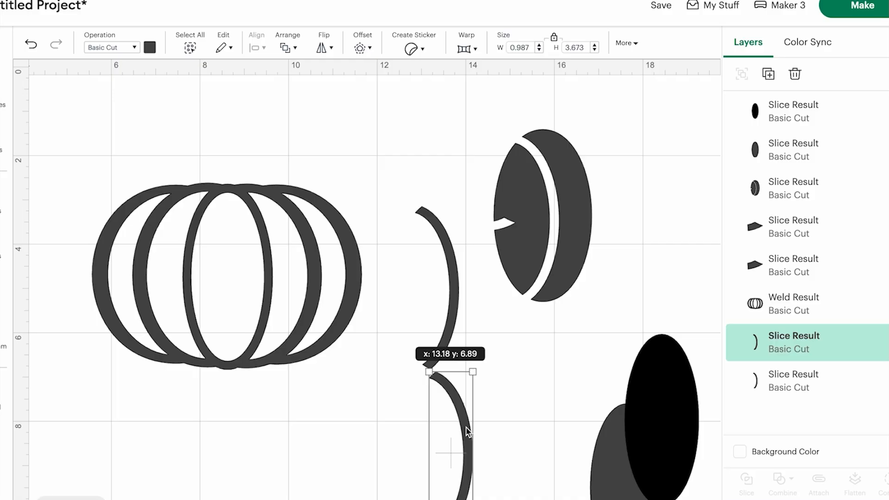
{"action": "key", "text": "Delete"}
{"action": "left_click", "coordinate": [453, 342]}
{"action": "key", "text": "Delete"}
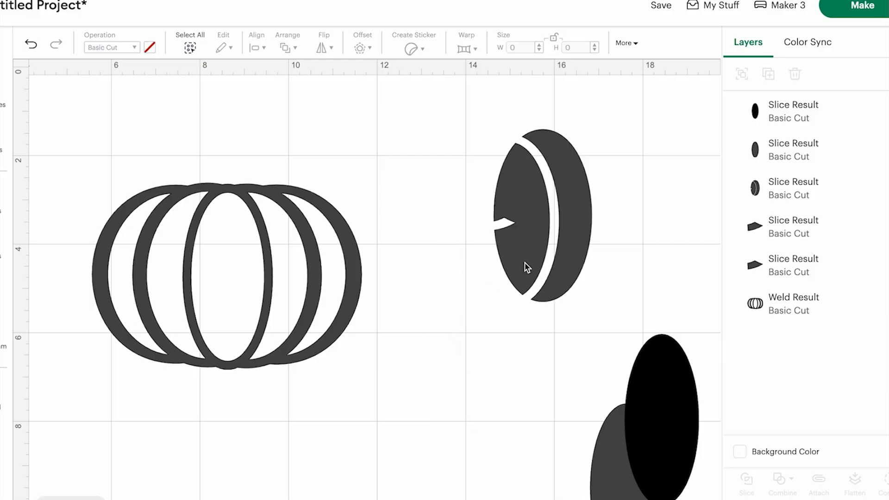
Step: Hide the notched inner contour of the sliced solid oval, keeping only its thick crescent, and reposition the crescent
{"action": "left_click_drag", "start_coordinate": [526, 266], "coordinate": [501, 292]}
{"action": "left_click", "coordinate": [883, 484]}
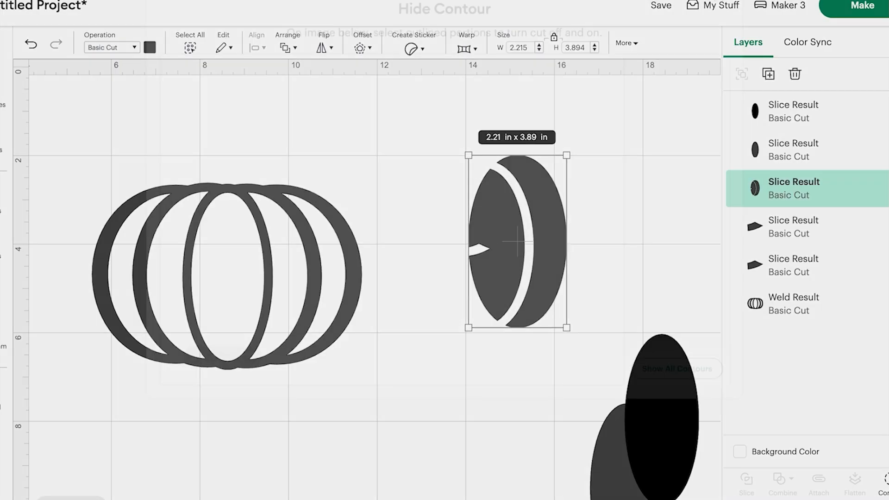
{"action": "left_click", "coordinate": [214, 180]}
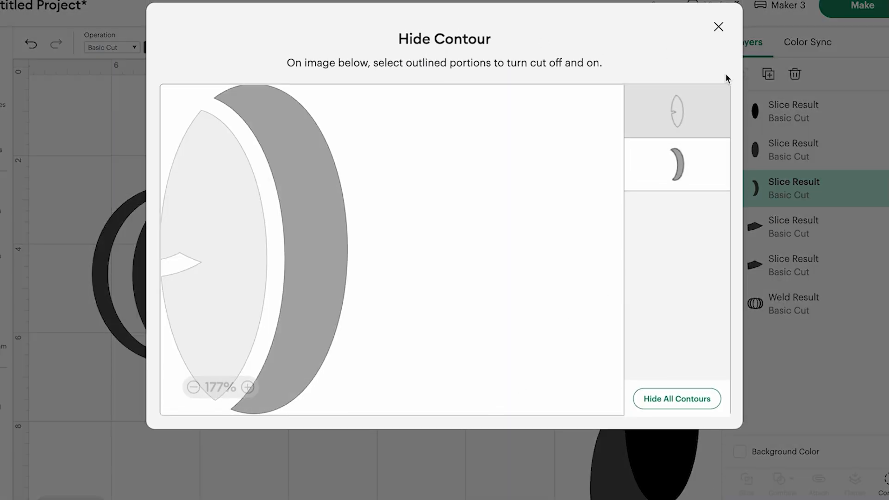
{"action": "left_click", "coordinate": [718, 26]}
{"action": "left_click_drag", "start_coordinate": [555, 273], "coordinate": [547, 251]}
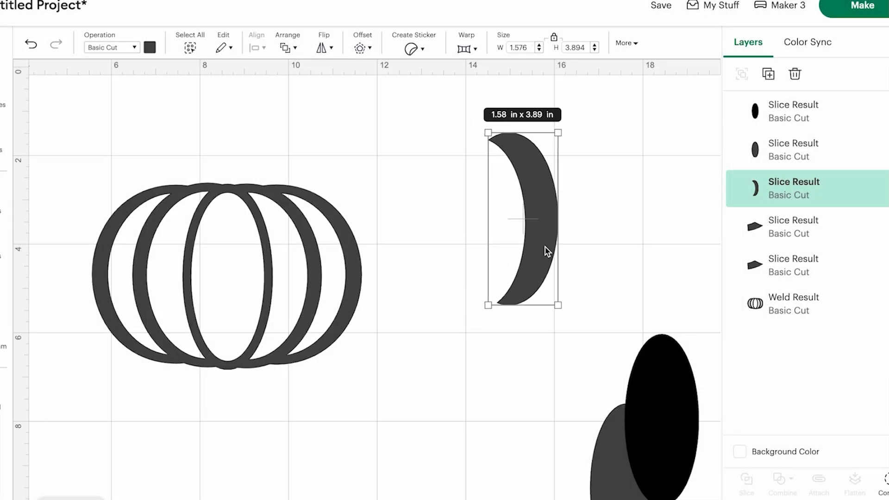
Step: Resize the black oval to about 4.42 × 5.48 in and position it over the lower part of the crescent
{"action": "left_click_drag", "start_coordinate": [669, 405], "coordinate": [540, 309]}
{"action": "left_click", "coordinate": [455, 357]}
{"action": "left_click_drag", "start_coordinate": [533, 278], "coordinate": [535, 263]}
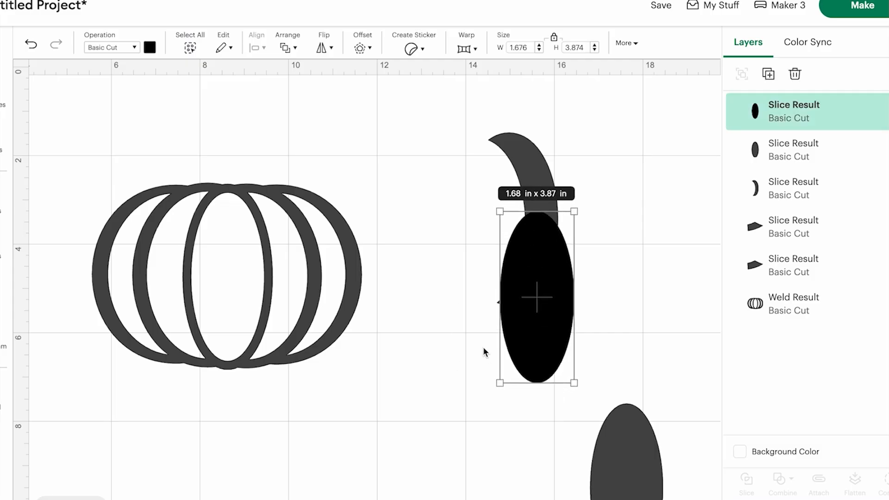
{"action": "left_click_drag", "start_coordinate": [500, 383], "coordinate": [452, 377]}
{"action": "left_click_drag", "start_coordinate": [543, 309], "coordinate": [548, 309]}
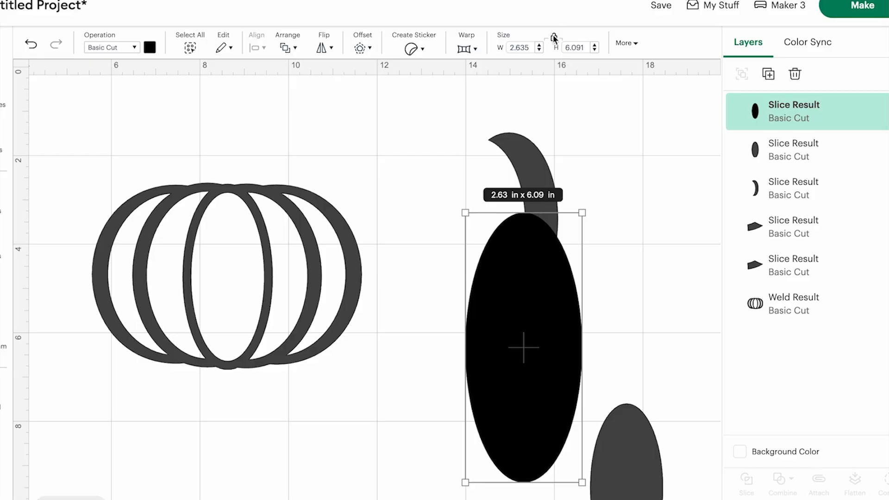
{"action": "left_click_drag", "start_coordinate": [585, 207], "coordinate": [657, 237]}
{"action": "left_click_drag", "start_coordinate": [531, 273], "coordinate": [511, 238]}
Step: Move the spare grey oval out of the way, and slice the crescent with the black oval
{"action": "left_click", "coordinate": [388, 385]}
{"action": "left_click_drag", "start_coordinate": [607, 473], "coordinate": [786, 340]}
{"action": "left_click_drag", "start_coordinate": [472, 84], "coordinate": [621, 345]}
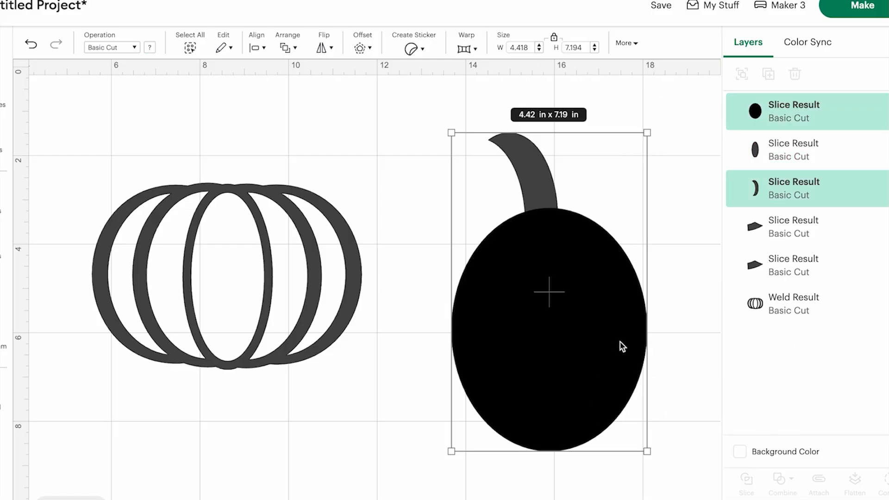
{"action": "left_click", "coordinate": [746, 480]}
Step: Place the sliced upper crescent piece on the pumpkin as its stem and scale it down slightly to fit
{"action": "left_click_drag", "start_coordinate": [532, 159], "coordinate": [220, 137]}
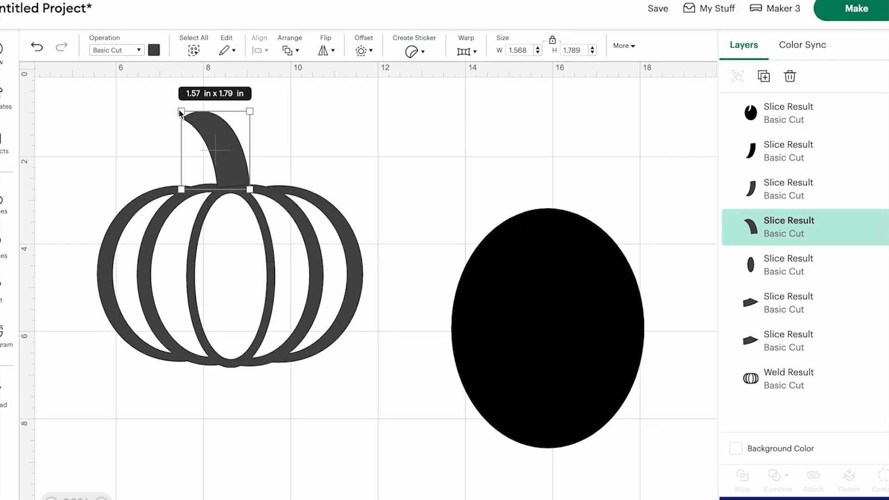
{"action": "left_click_drag", "start_coordinate": [180, 112], "coordinate": [196, 133]}
{"action": "left_click_drag", "start_coordinate": [226, 168], "coordinate": [219, 169]}
Step: Delete the notched black oval and the black curved piece left over from the slice
{"action": "left_click_drag", "start_coordinate": [512, 353], "coordinate": [634, 369]}
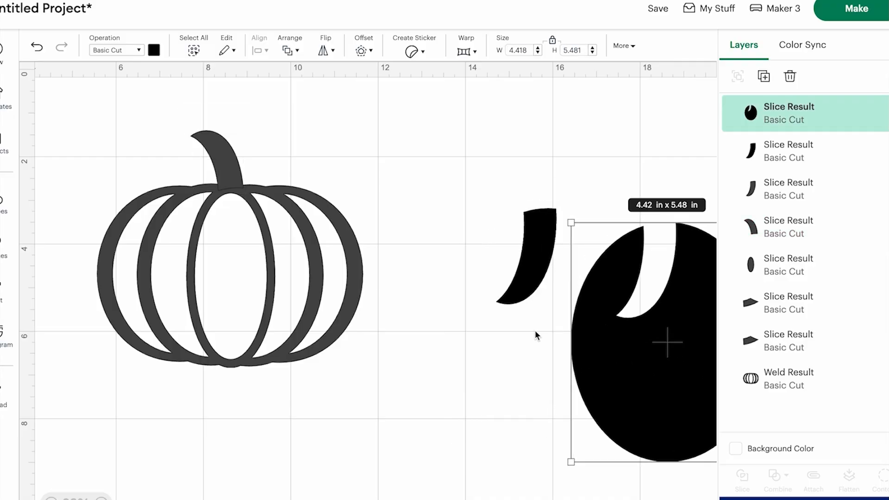
{"action": "key", "text": "Delete"}
{"action": "left_click", "coordinate": [526, 267]}
{"action": "key", "text": "Delete"}
Step: Weld the stem to the pumpkin outline and delete the remaining grey curved piece
{"action": "left_click_drag", "start_coordinate": [104, 102], "coordinate": [323, 382]}
{"action": "left_click", "coordinate": [787, 477]}
{"action": "left_click", "coordinate": [800, 334]}
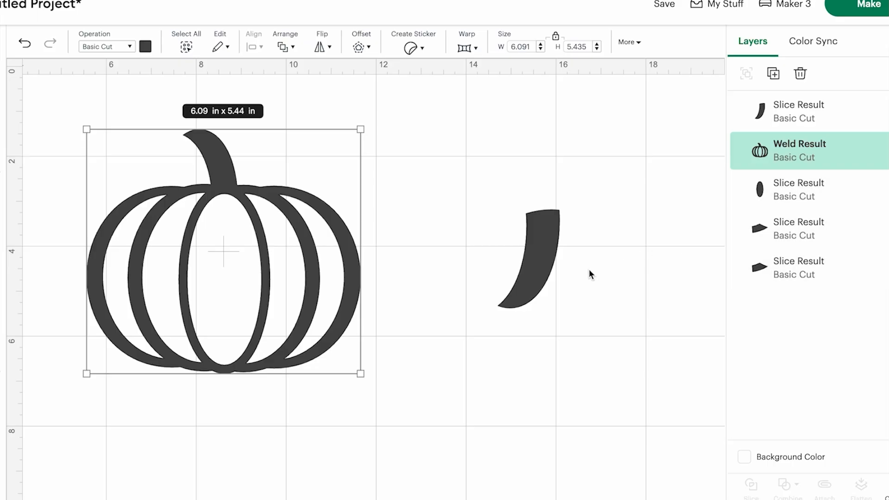
{"action": "left_click", "coordinate": [535, 239]}
{"action": "key", "text": "Delete"}
Step: Scale the pumpkin down to about 4.53 × 4.04 in and place a duplicate beside it
{"action": "left_click_drag", "start_coordinate": [192, 263], "coordinate": [196, 285]}
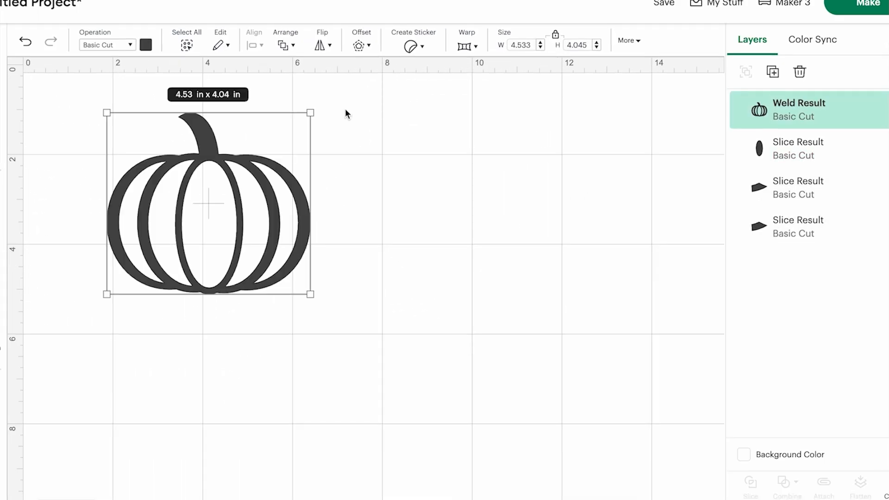
{"action": "left_click", "coordinate": [773, 72]}
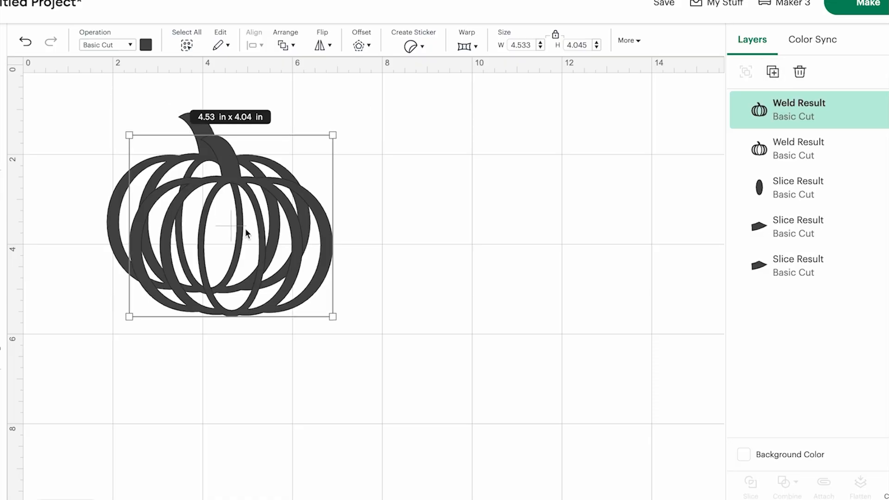
{"action": "left_click_drag", "start_coordinate": [250, 224], "coordinate": [532, 252]}
Step: Hide all contours of the duplicate pumpkin to make it a solid silhouette
{"action": "left_click", "coordinate": [885, 494]}
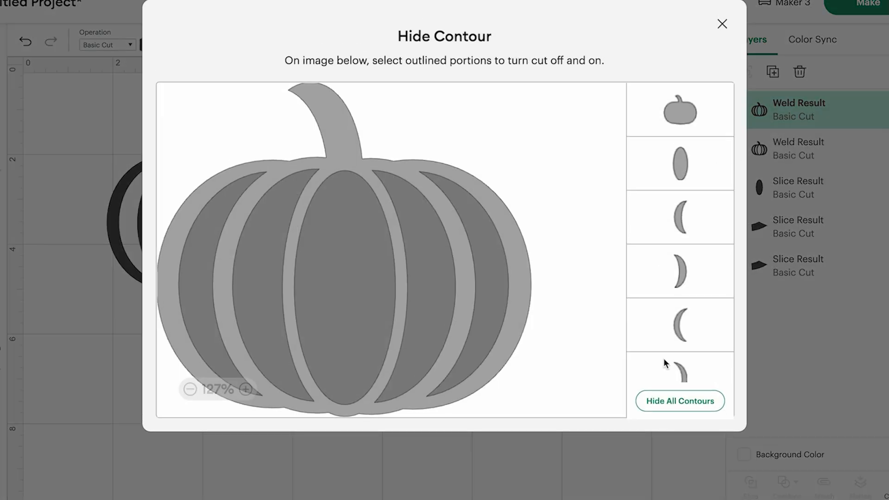
{"action": "left_click", "coordinate": [675, 401]}
{"action": "left_click", "coordinate": [719, 24]}
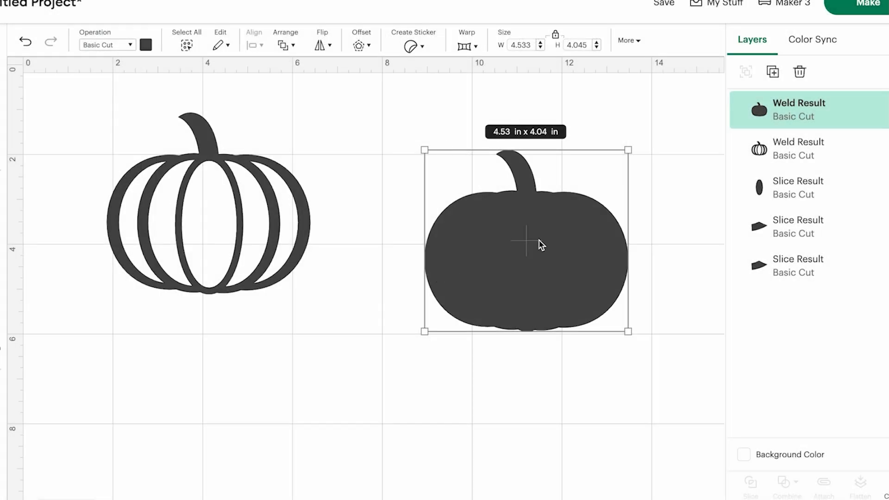
Step: Change the solid pumpkin's material color to orange
{"action": "left_click", "coordinate": [145, 45]}
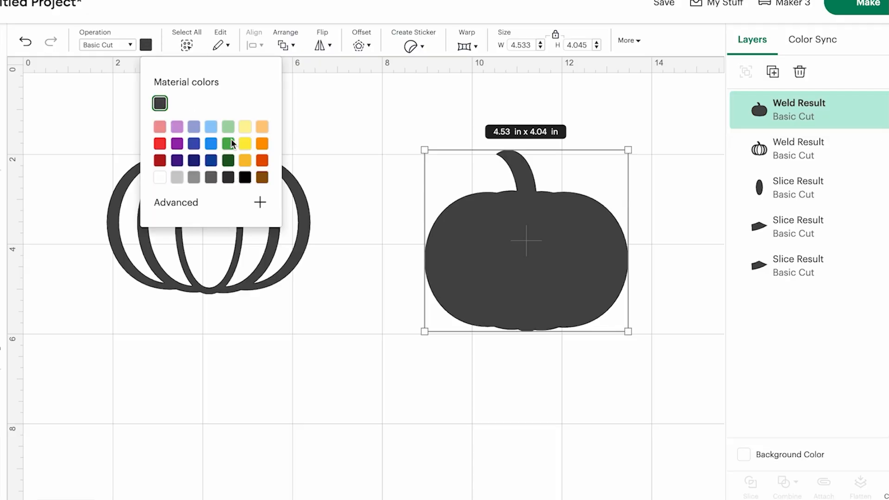
{"action": "left_click", "coordinate": [228, 127]}
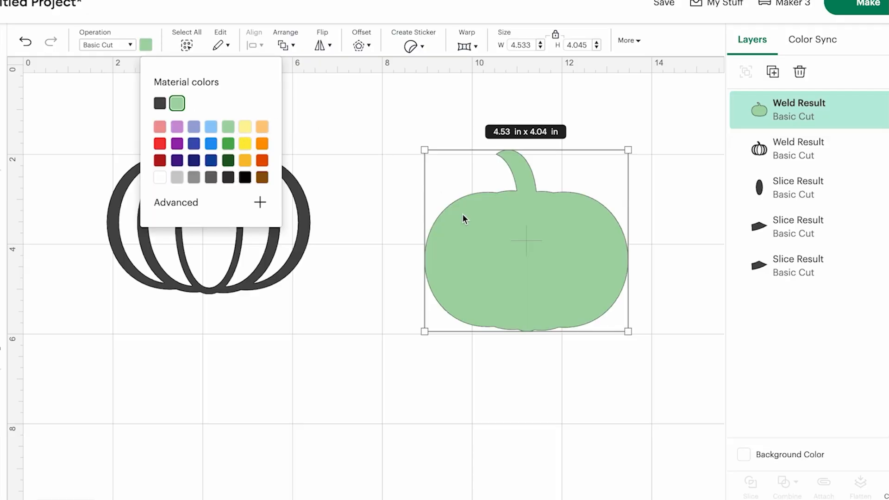
{"action": "left_click", "coordinate": [262, 126]}
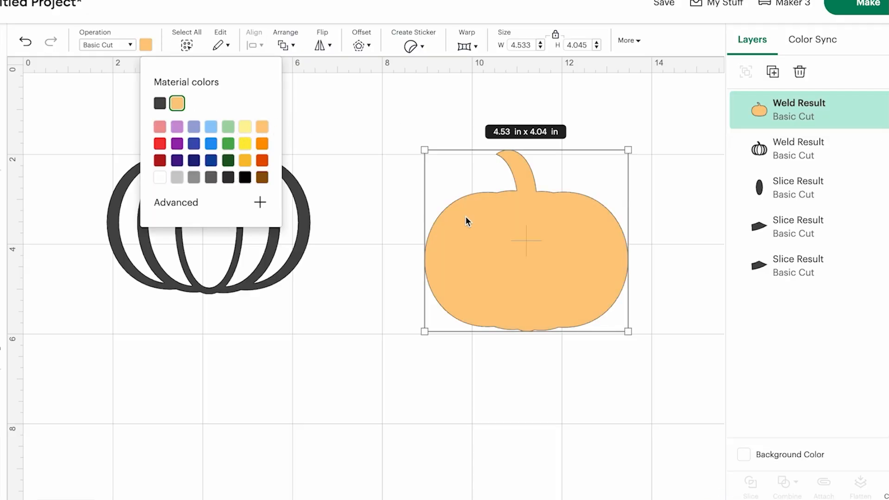
Step: Change the outline pumpkin's material color to white
{"action": "left_click", "coordinate": [257, 252]}
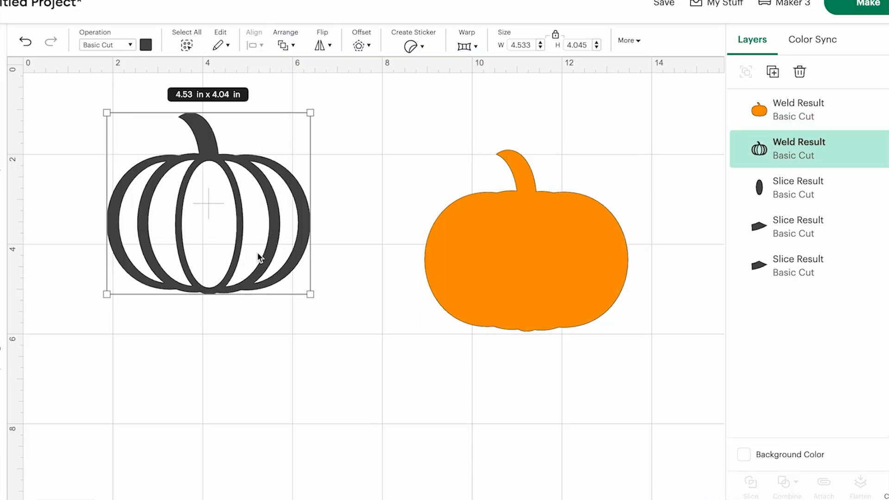
{"action": "left_click", "coordinate": [146, 46]}
{"action": "left_click", "coordinate": [160, 177]}
Step: Align the solid orange pumpkin with the white outline pumpkin and send it to the back
{"action": "left_click", "coordinate": [537, 288]}
{"action": "left_click_drag", "start_coordinate": [537, 288], "coordinate": [220, 254]}
{"action": "right_click", "coordinate": [220, 254]}
{"action": "left_click", "coordinate": [242, 317]}
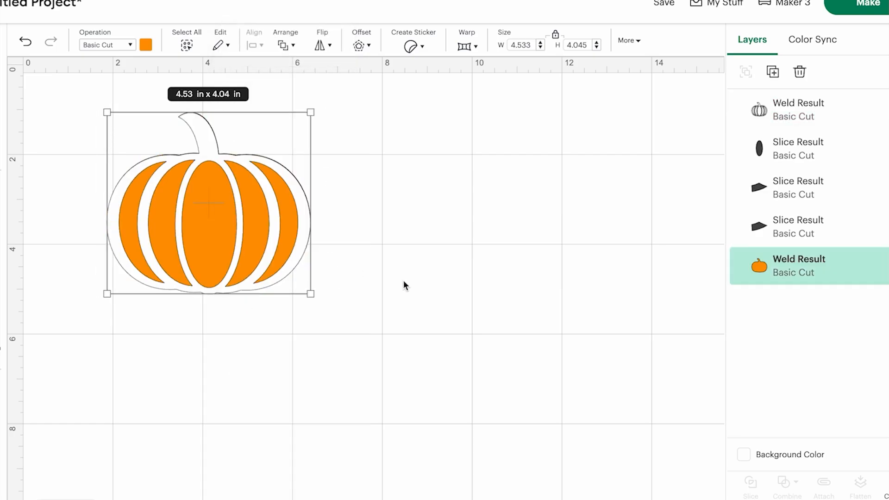
Step: Duplicate the white outline and orange backing together and place the copy beside the original pumpkin
{"action": "left_click", "coordinate": [390, 277]}
{"action": "left_click_drag", "start_coordinate": [403, 346], "coordinate": [15, 70]}
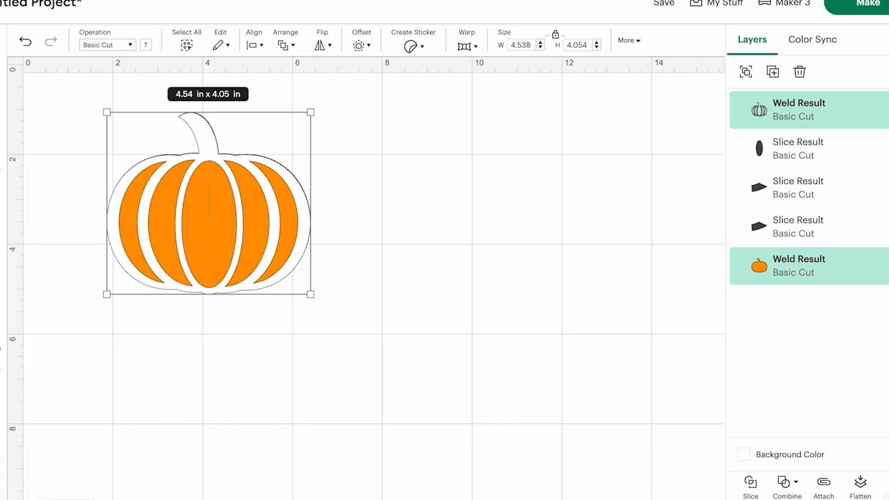
{"action": "left_click", "coordinate": [771, 77]}
{"action": "left_click_drag", "start_coordinate": [176, 249], "coordinate": [390, 214]}
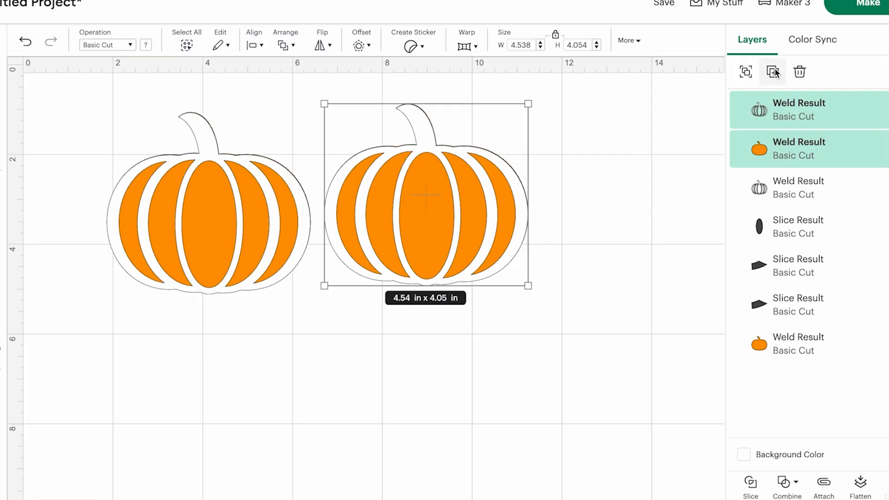
Step: Duplicate both layered pumpkins together and place the copies in a second row below
{"action": "left_click", "coordinate": [605, 221]}
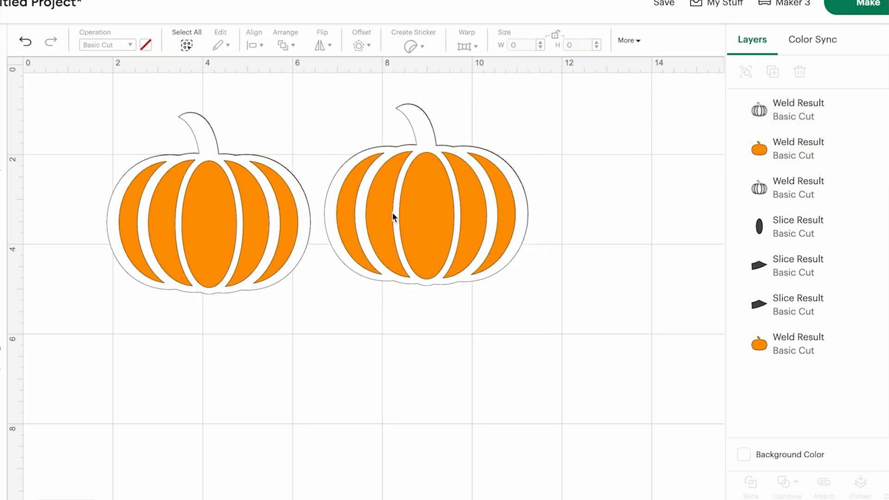
{"action": "left_click_drag", "start_coordinate": [618, 286], "coordinate": [37, 119]}
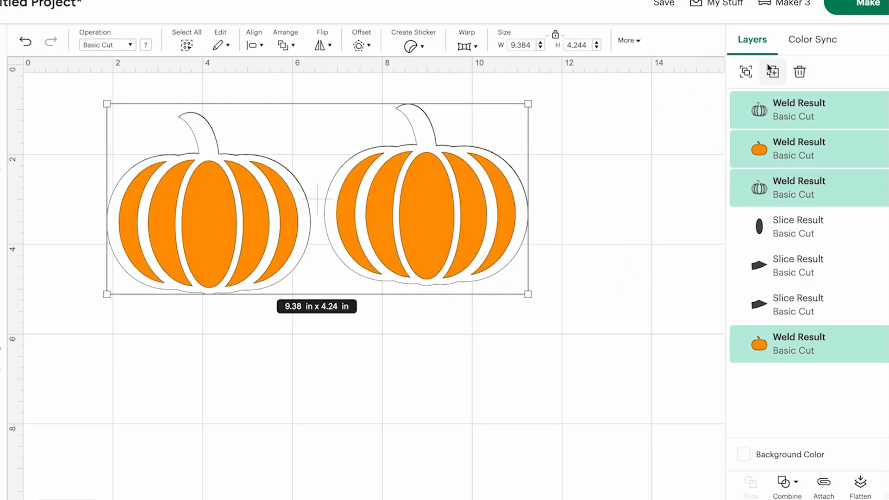
{"action": "left_click", "coordinate": [771, 71]}
{"action": "left_click_drag", "start_coordinate": [227, 274], "coordinate": [211, 448]}
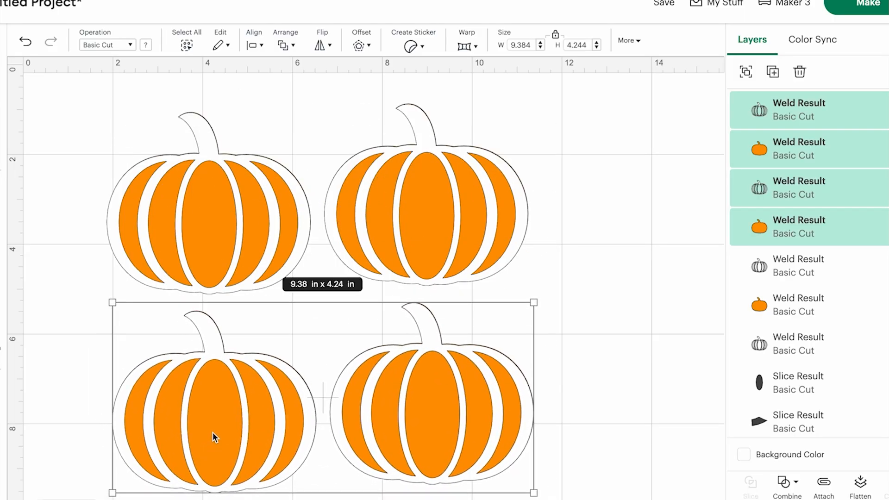
{"action": "left_click", "coordinate": [630, 207]}
Step: Send the project to make, set the base material to Glitter Cardstock and the pressure to More
{"action": "scroll", "coordinate": [542, 167], "scroll_direction": "right", "scroll_amount": 3}
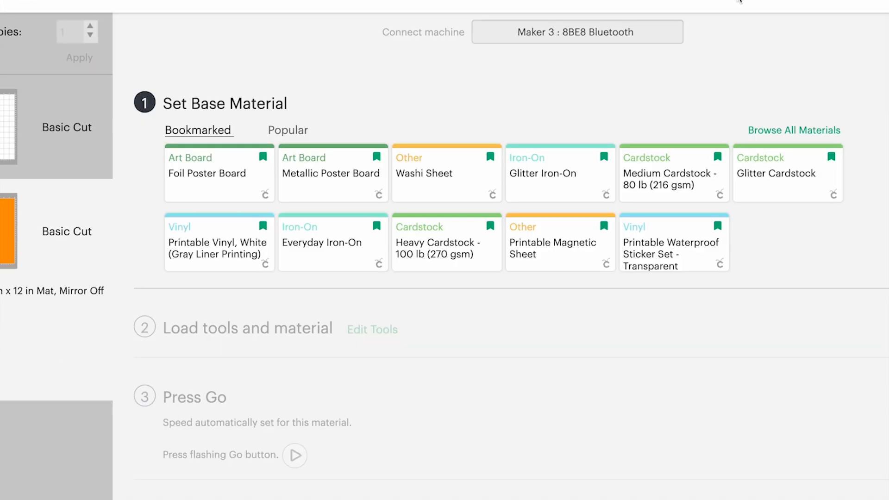
{"action": "left_click", "coordinate": [787, 176]}
{"action": "left_click", "coordinate": [211, 153]}
{"action": "left_click", "coordinate": [204, 185]}
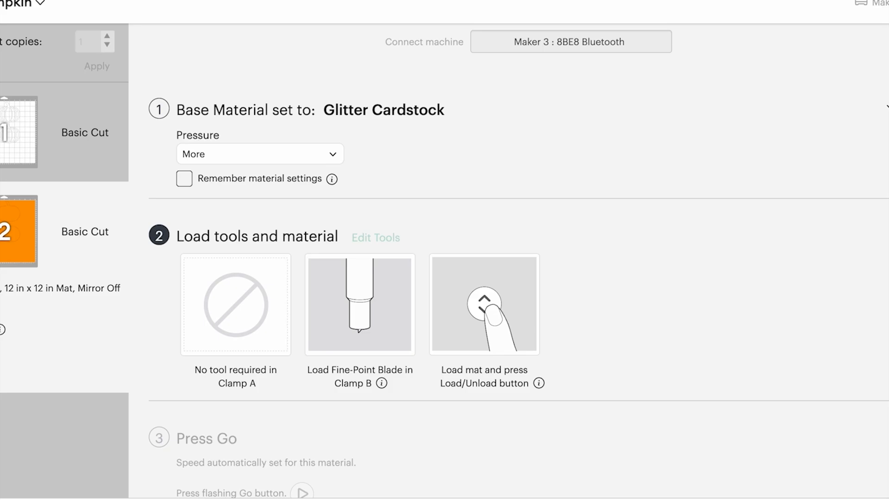